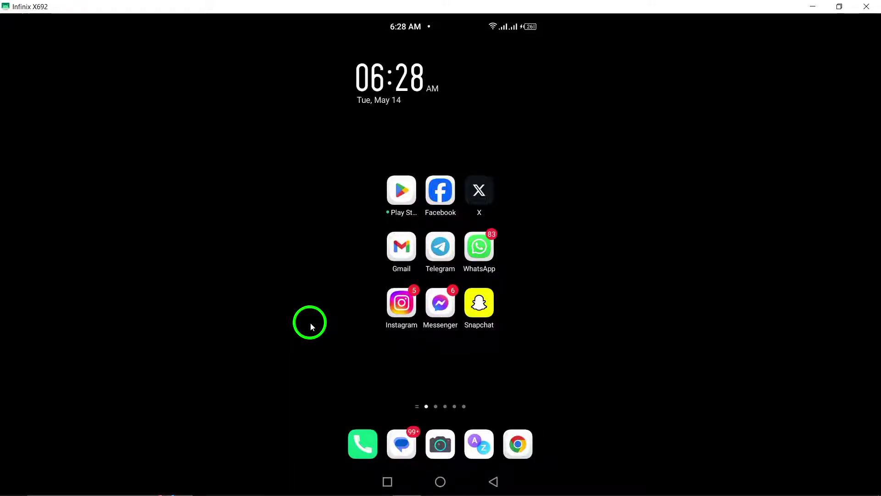
Launch the X app from the Android home screen to show its home feed.
click(480, 192)
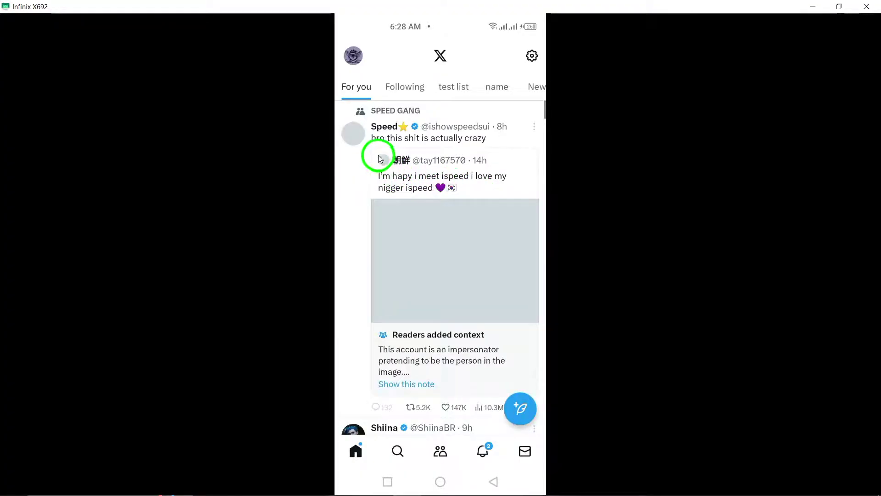
Open Settings and privacy from the profile drawer's Settings & Support section.
click(352, 55)
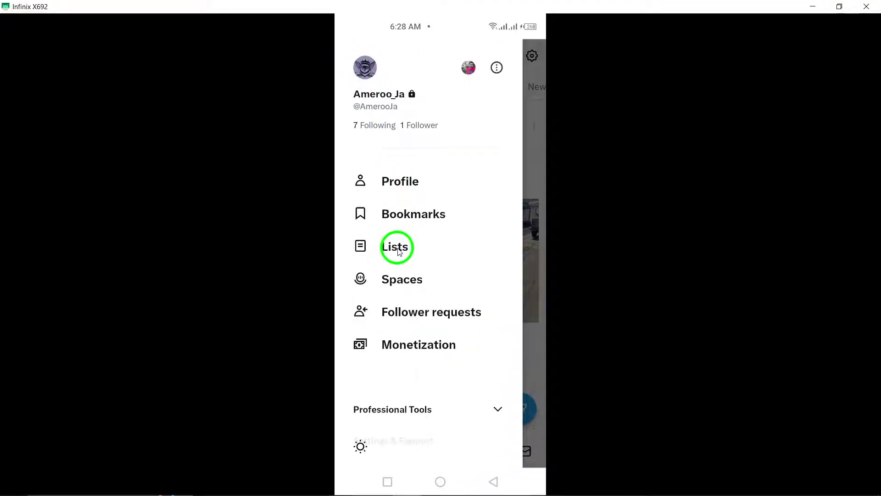
scroll(389, 358, down, 1)
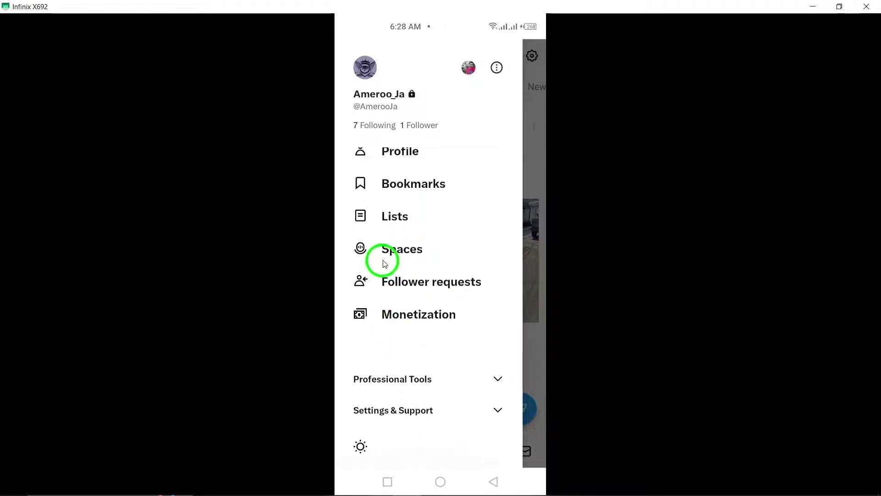
click(401, 411)
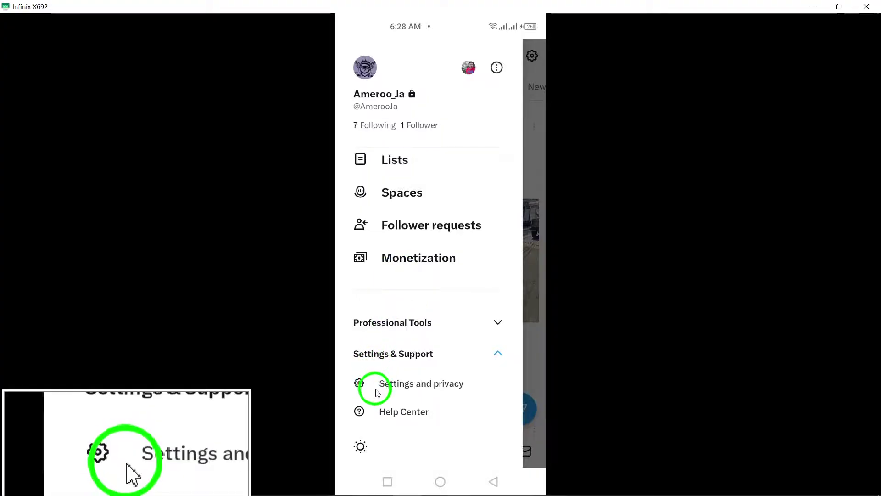
click(451, 384)
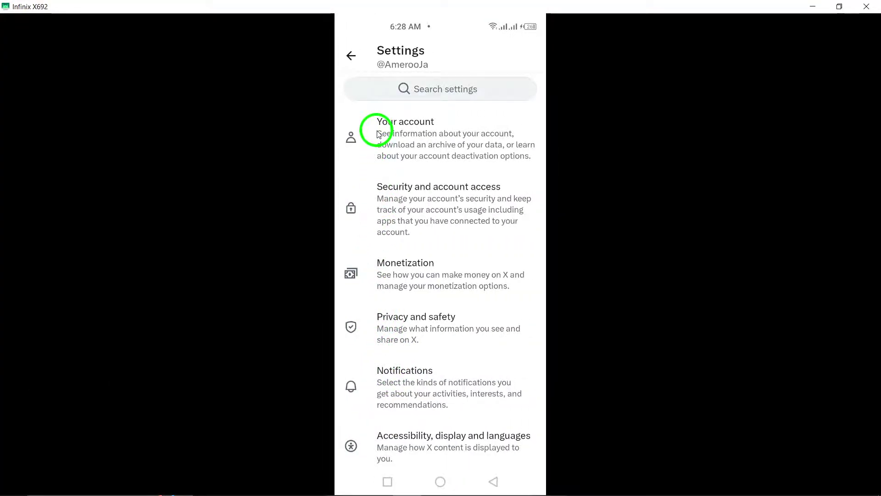
Go to Your account > Account information, showing country United States.
click(420, 128)
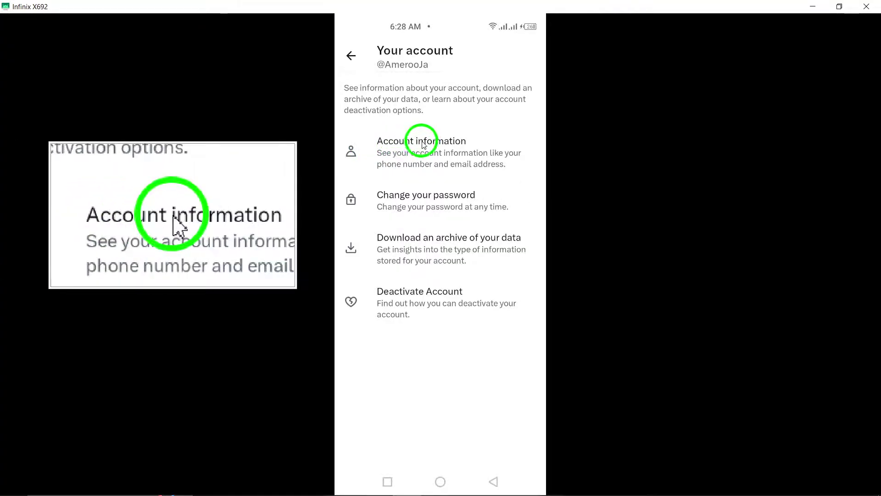
click(455, 142)
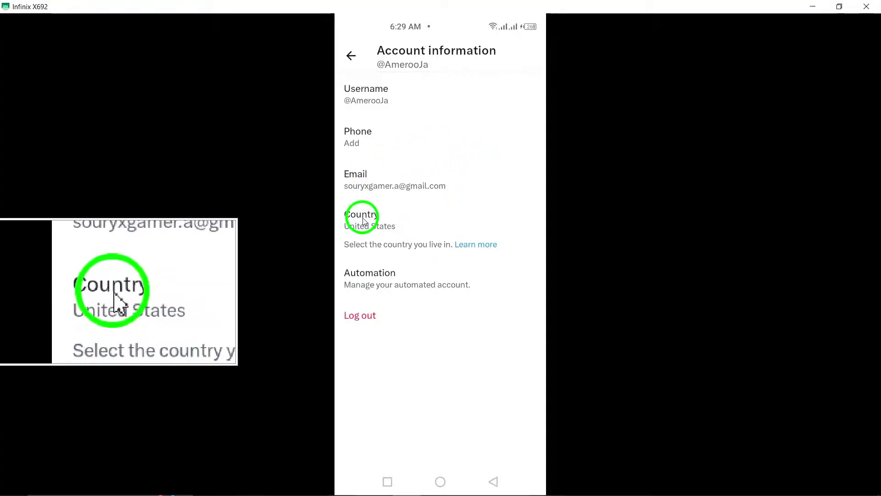
Open the Select a country list and capture a screenshot of it from quick settings.
click(370, 219)
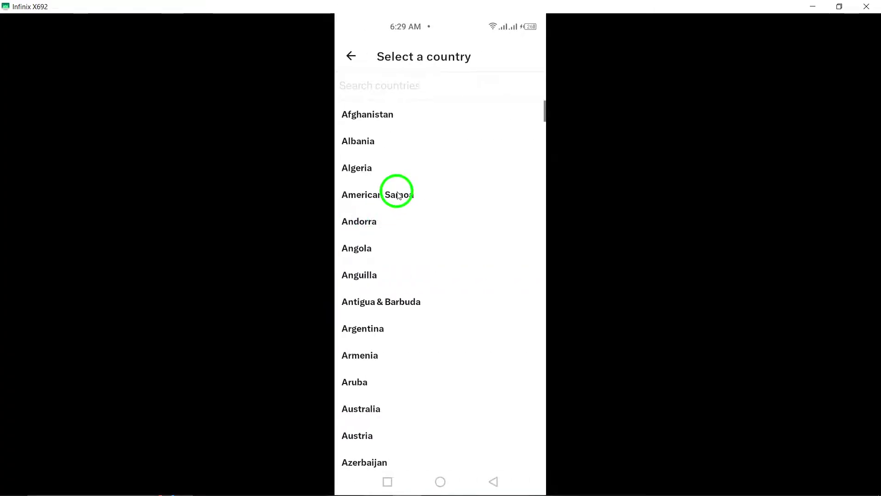
click(441, 86)
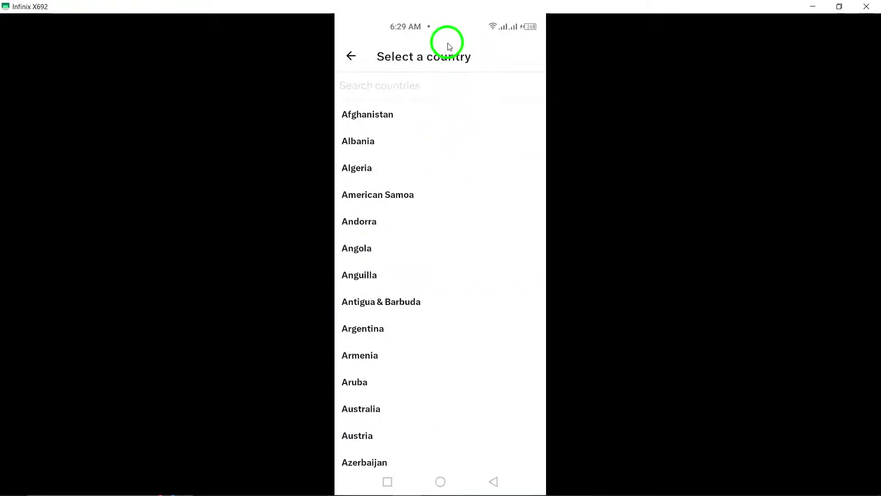
drag(441, 33, 438, 255)
mouse_move(466, 129)
mouse_down()
mouse_move(499, 310)
mouse_move(517, 247)
mouse_up()
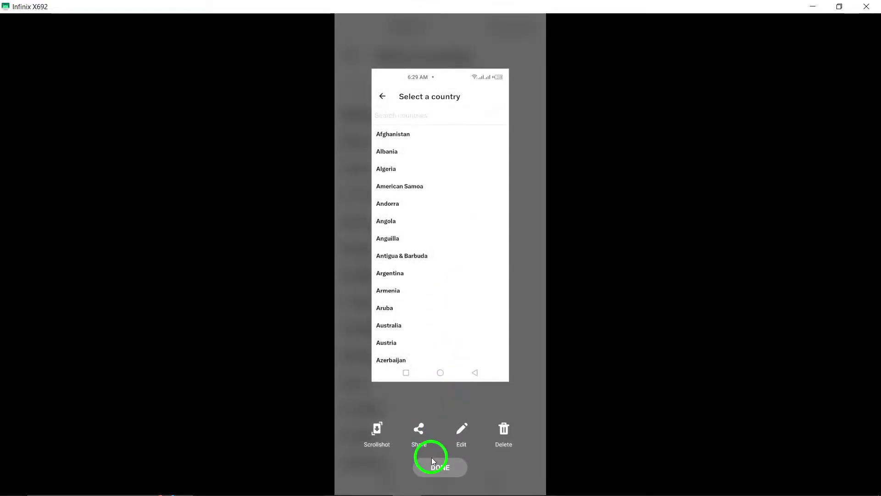
click(431, 460)
mouse_move(418, 392)
mouse_down()
mouse_move(410, 154)
mouse_move(377, 462)
mouse_up()
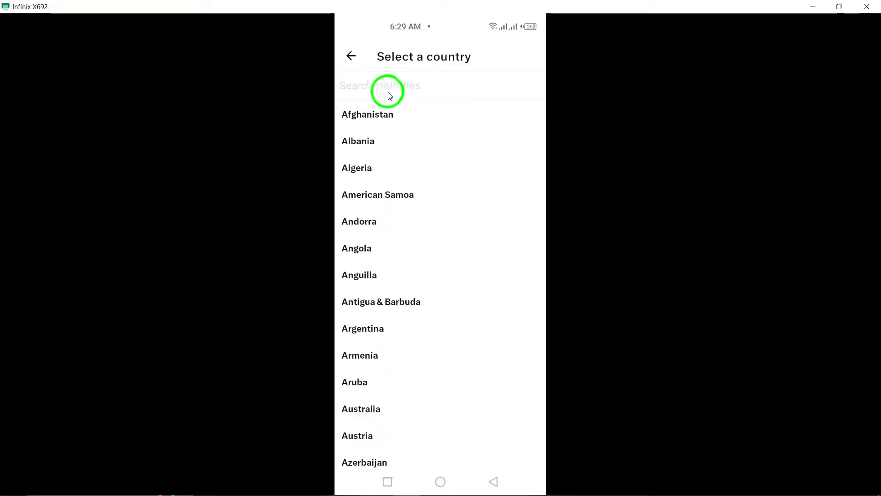
scroll(426, 69, down, 5)
scroll(447, 303, down, 5)
scroll(448, 337, down, 5)
scroll(451, 353, down, 3)
drag(451, 352, 441, 176)
drag(441, 343, 456, 151)
drag(450, 344, 448, 124)
drag(452, 297, 447, 124)
Scroll the country list down to Thailand, then swipe X away in Recents.
mouse_move(446, 281)
mouse_down()
mouse_move(445, 237)
mouse_move(445, 311)
mouse_move(439, 172)
mouse_move(438, 189)
mouse_up()
drag(427, 300, 413, 200)
mouse_move(441, 315)
mouse_down()
mouse_move(420, 206)
mouse_move(437, 238)
mouse_move(435, 220)
mouse_up()
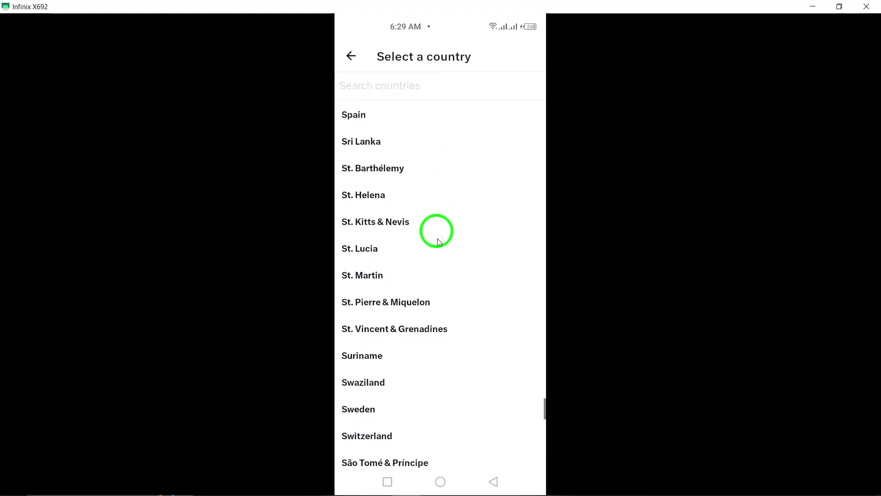
drag(439, 361, 438, 241)
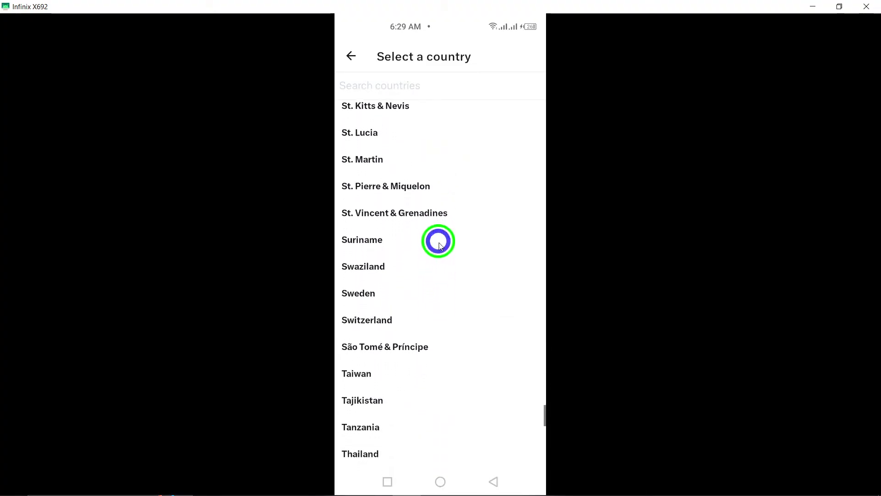
click(389, 469)
drag(438, 357, 438, 230)
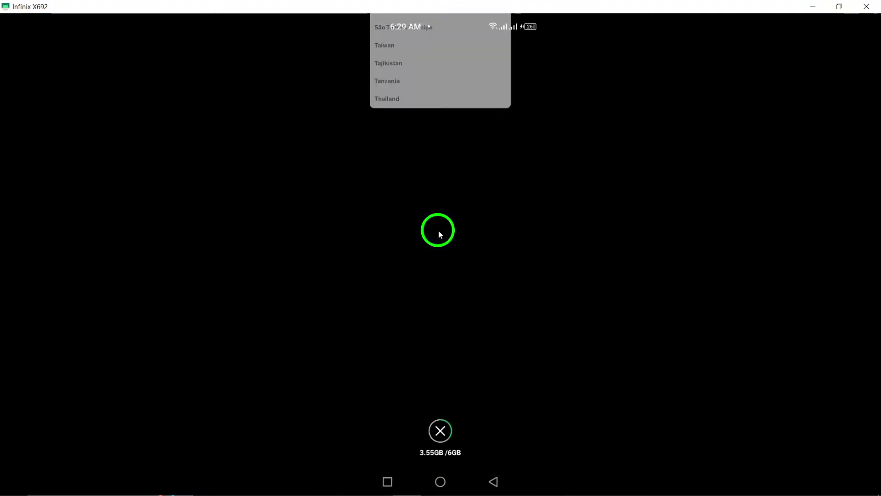